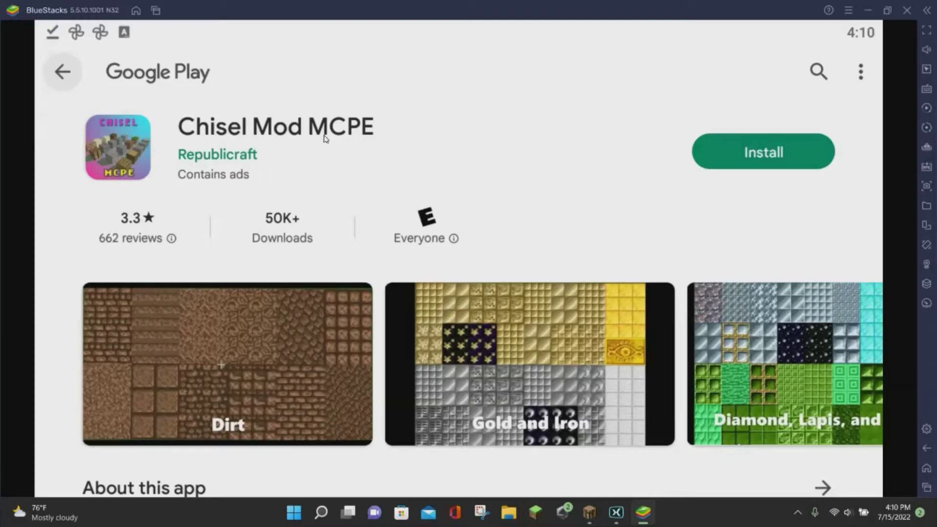
Install the Chisel Mod MCPE app from its Google Play store page.
left_click(748, 156)
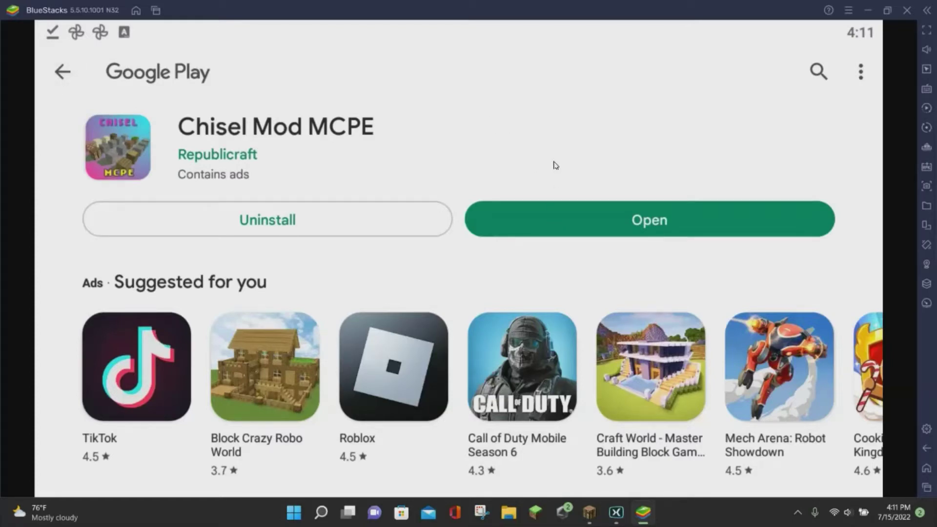
Launch Chisel Mod MCPE, allow file access, and scroll through the chiselable blocks description.
left_click(589, 211)
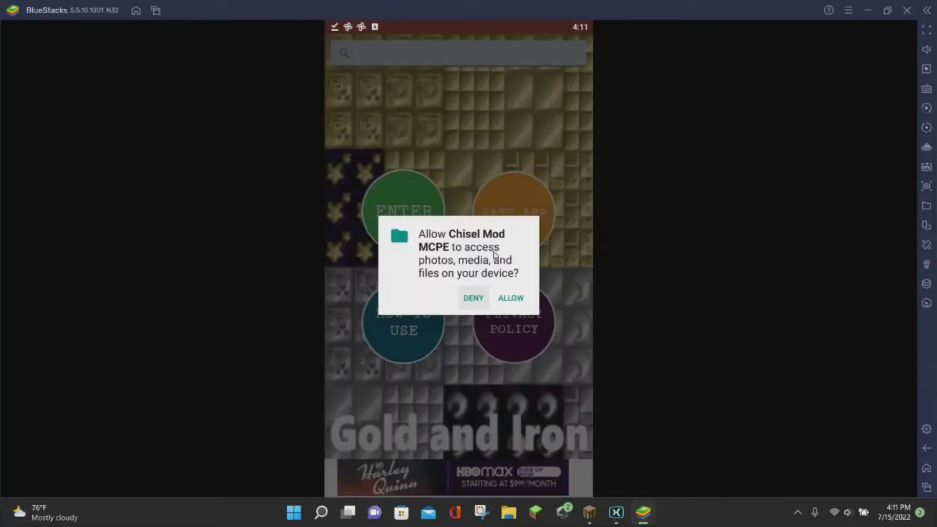
left_click(513, 298)
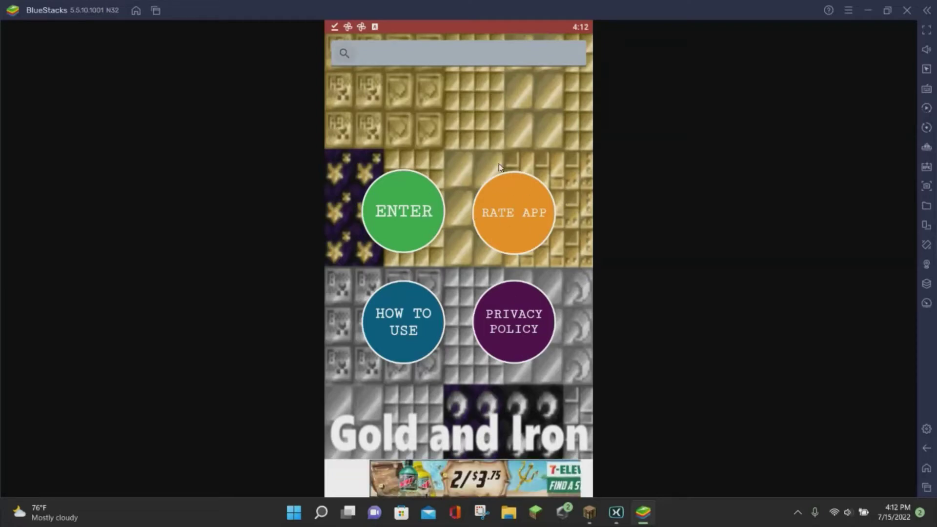
left_click(403, 227)
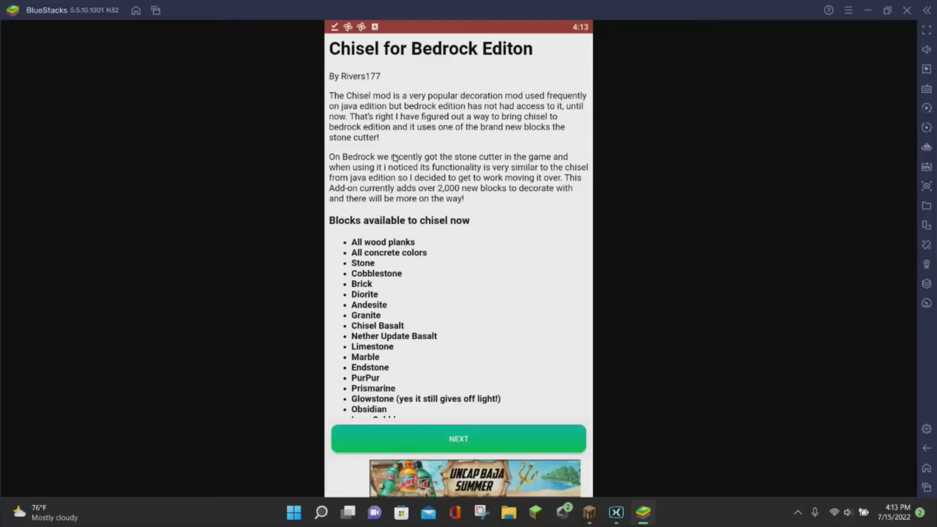
scroll(407, 218, "down", 3)
scroll(410, 228, "down", 15)
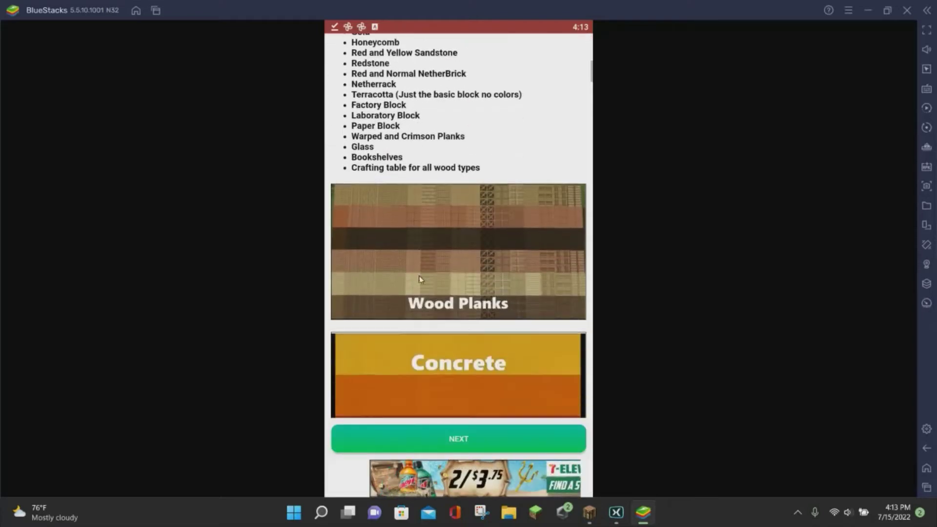
scroll(422, 300, "down", 15)
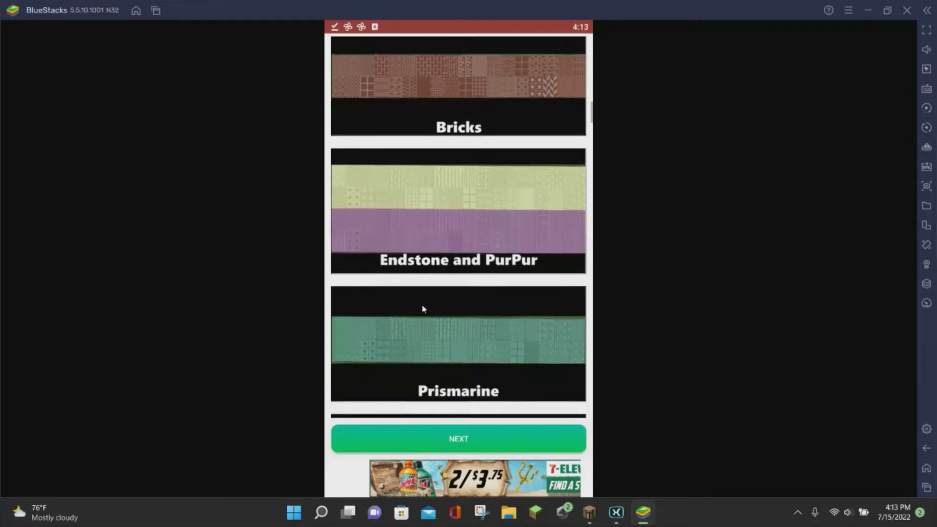
scroll(424, 352, "down", 5)
Continue past the description and install the Chisel Bedrock add-on, dismissing both ads.
left_click(434, 437)
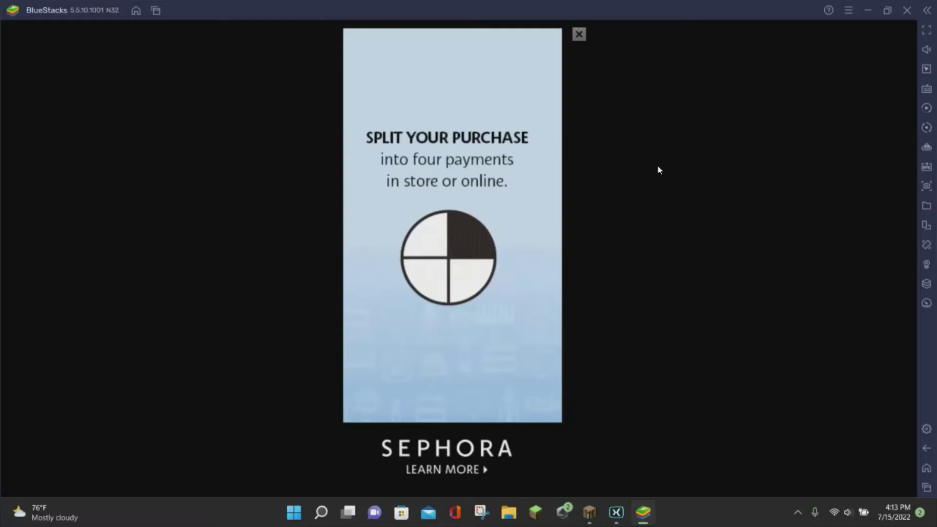
left_click(579, 35)
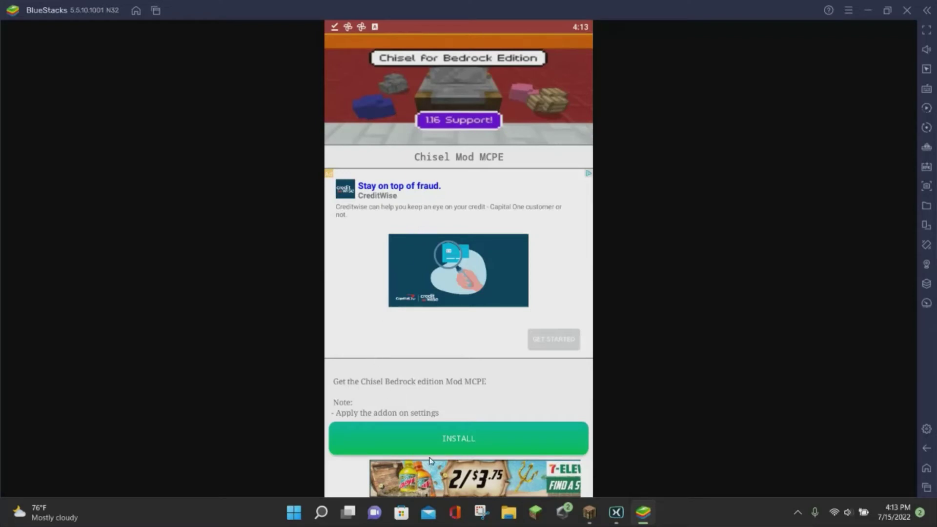
left_click(431, 440)
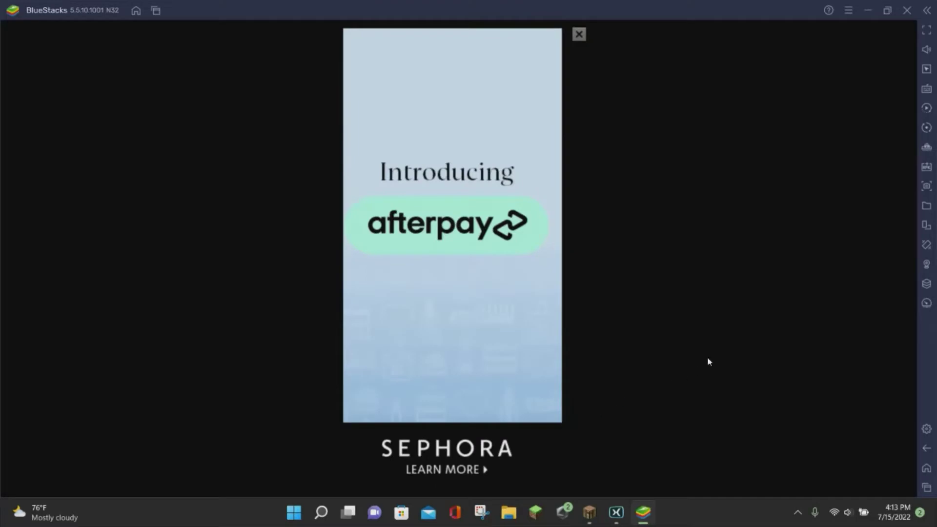
left_click(579, 35)
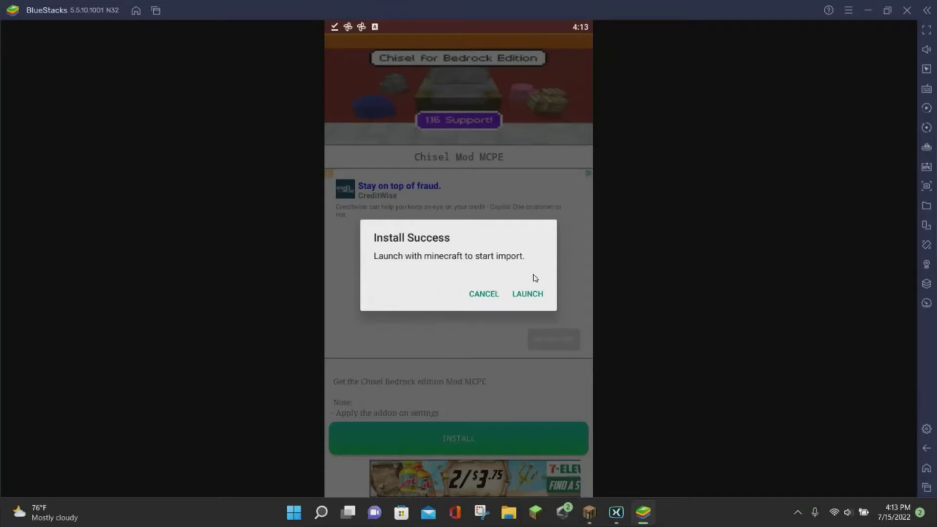
Launch Minecraft from the Install Success dialog to import the Chisel resource pack.
left_click(533, 294)
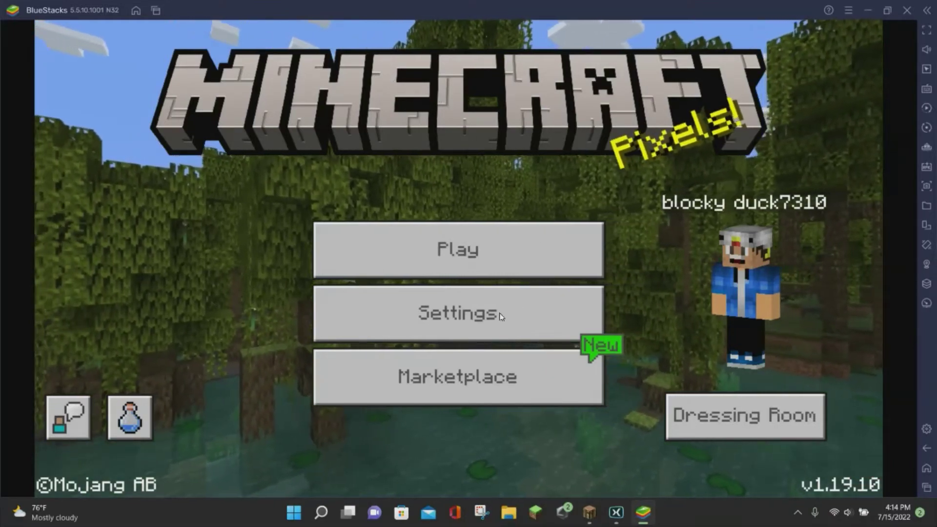
Activate the Chisel pack under Settings > Global Resources and confirm it's listed as active.
left_click(508, 312)
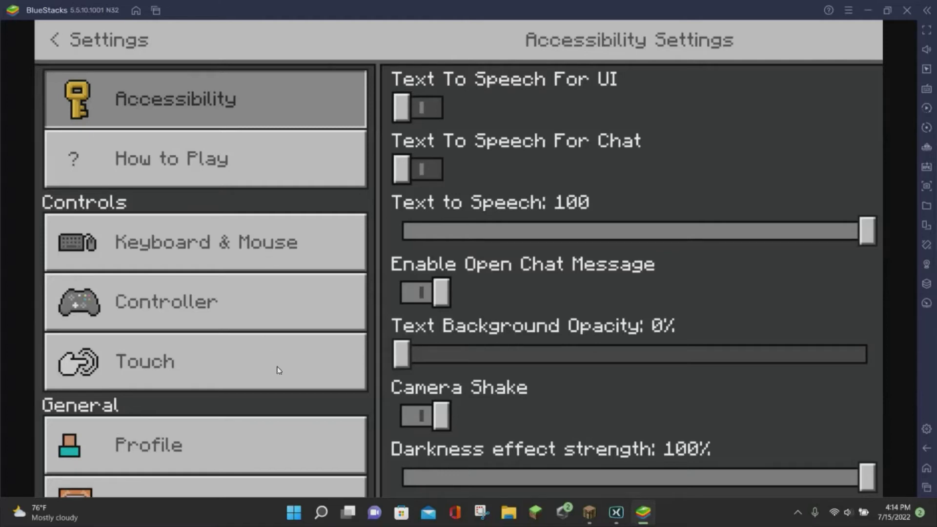
scroll(285, 230, "down", 5)
scroll(285, 234, "down", 2)
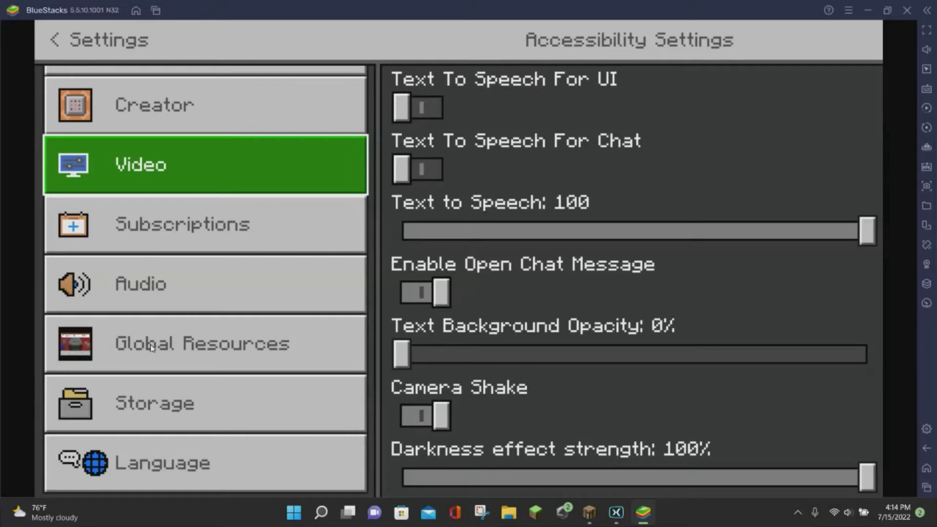
left_click(151, 347)
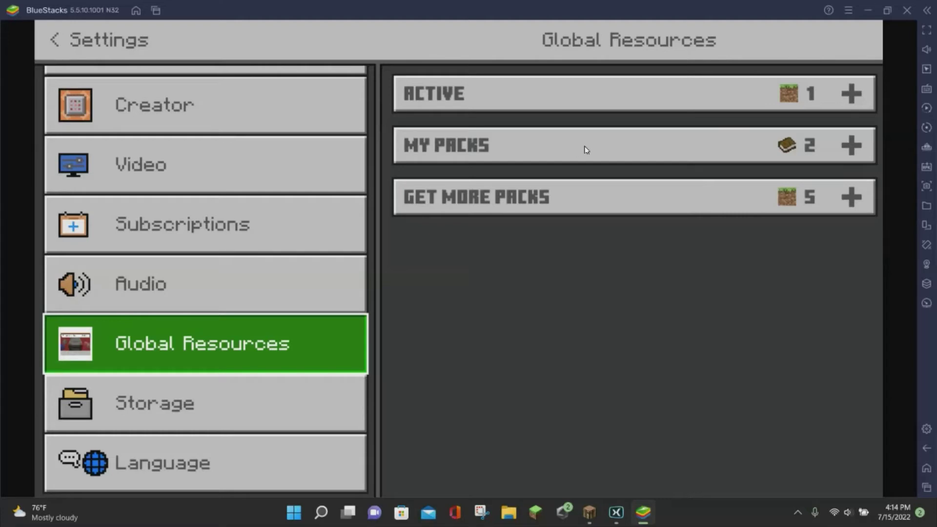
left_click(705, 145)
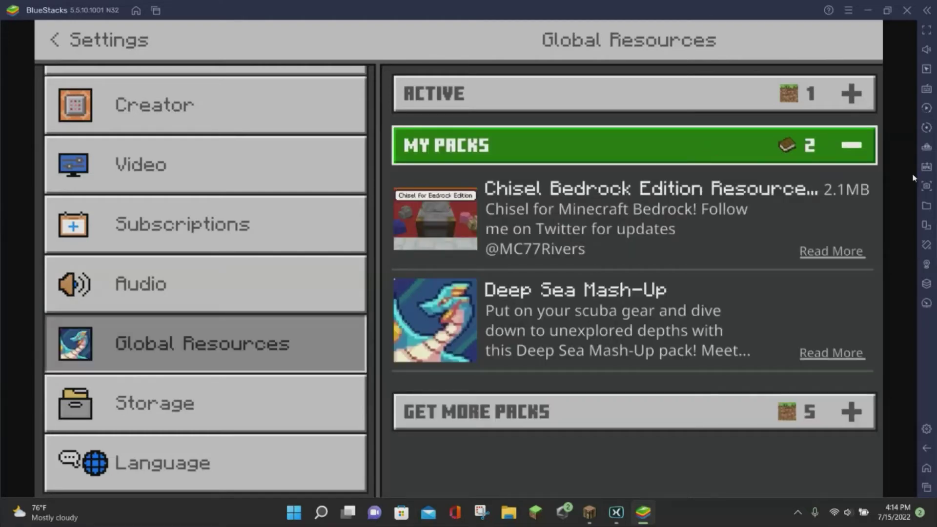
left_click(694, 232)
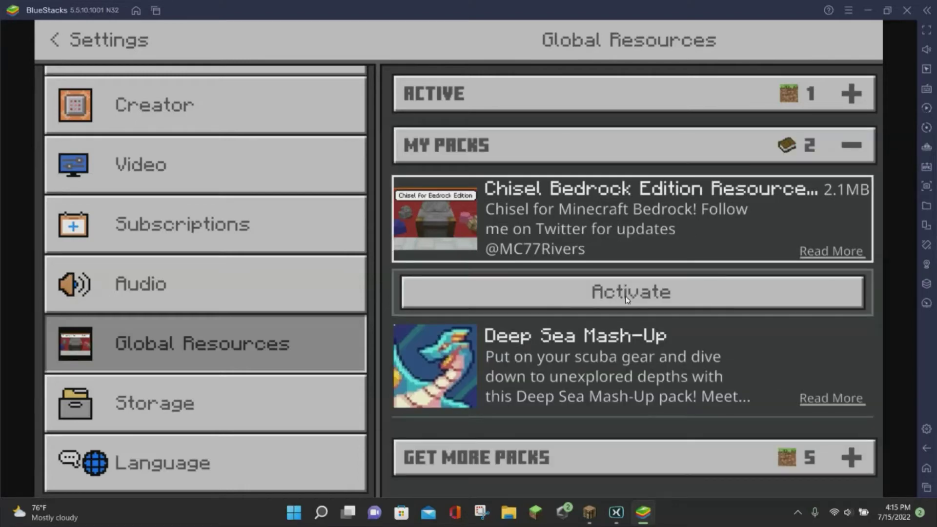
left_click(627, 299)
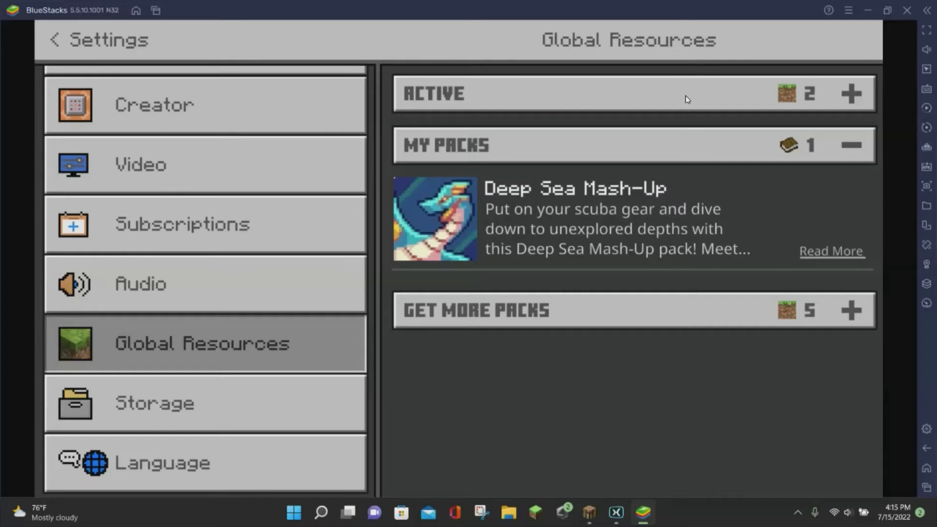
left_click(710, 100)
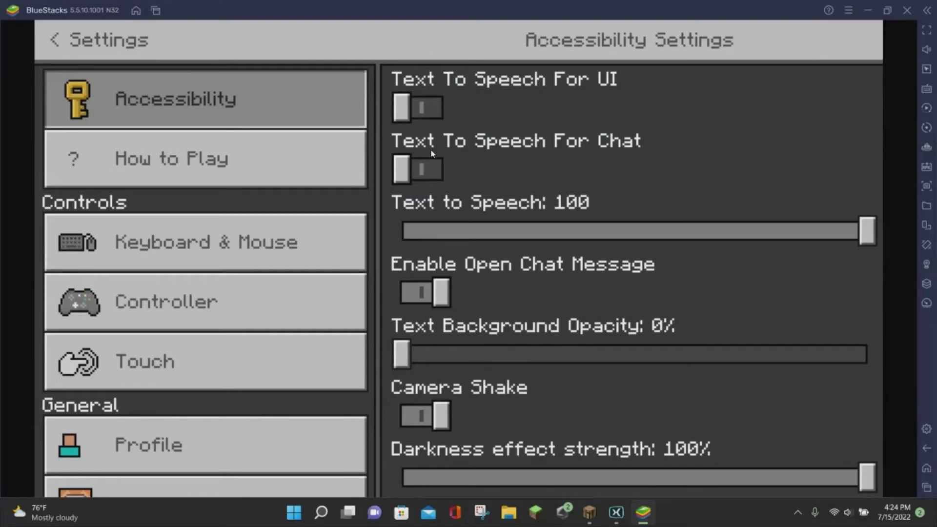
Return to the main menu and start creating a blank new world.
left_click(55, 41)
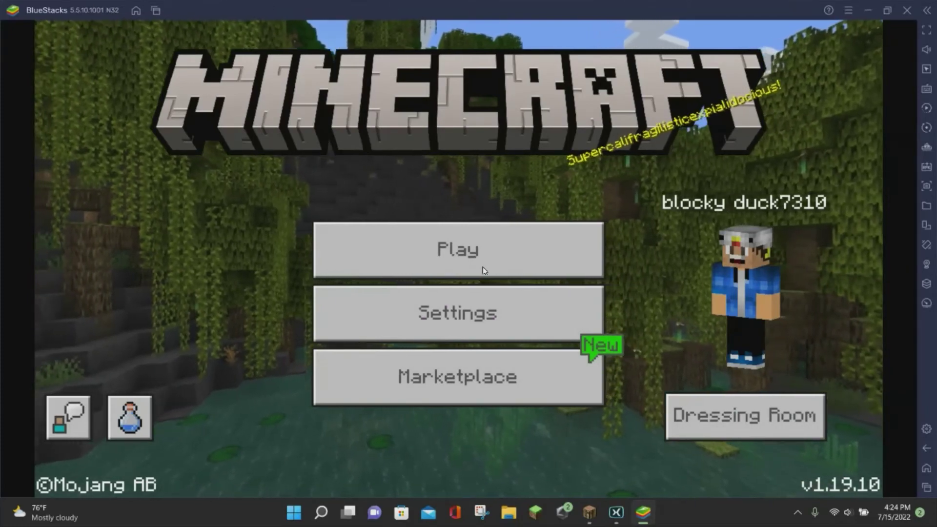
left_click(481, 266)
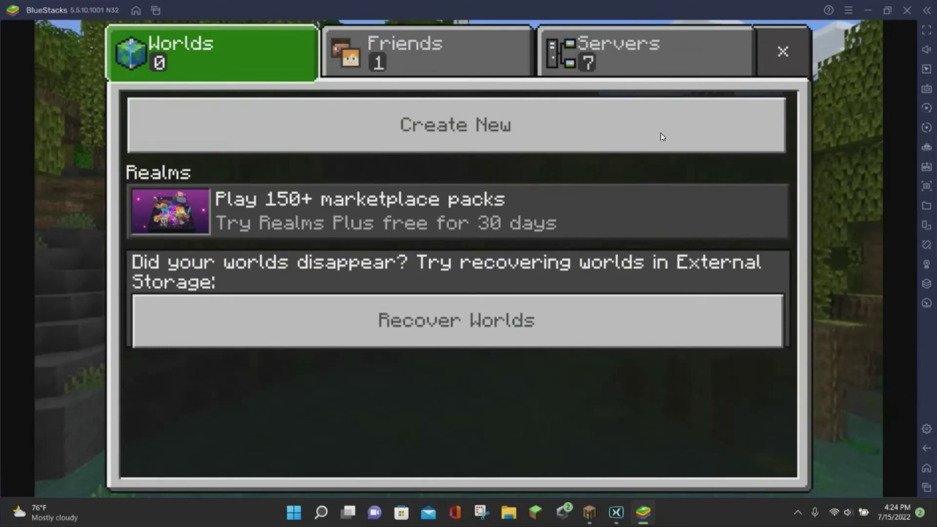
left_click(644, 133)
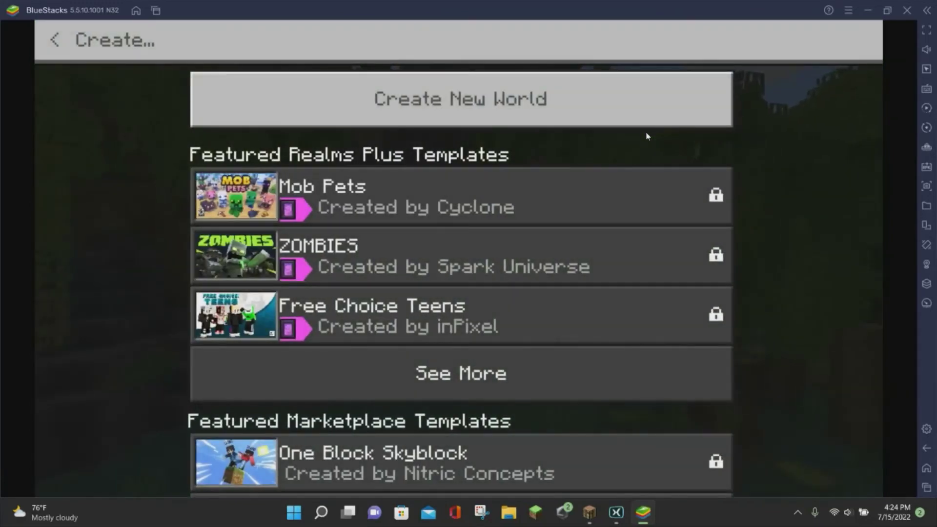
left_click(616, 111)
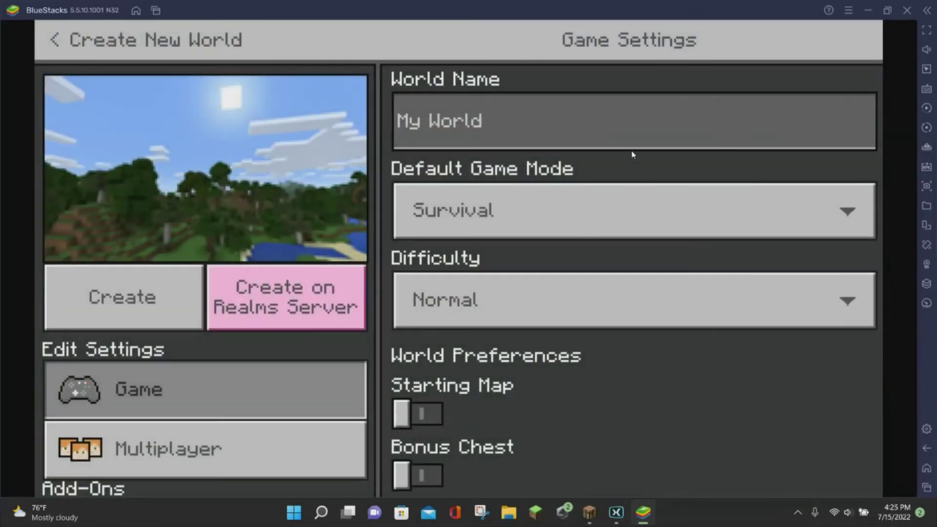
Set the world's default game mode to Creative, accepting achievements being turned off.
left_click(580, 224)
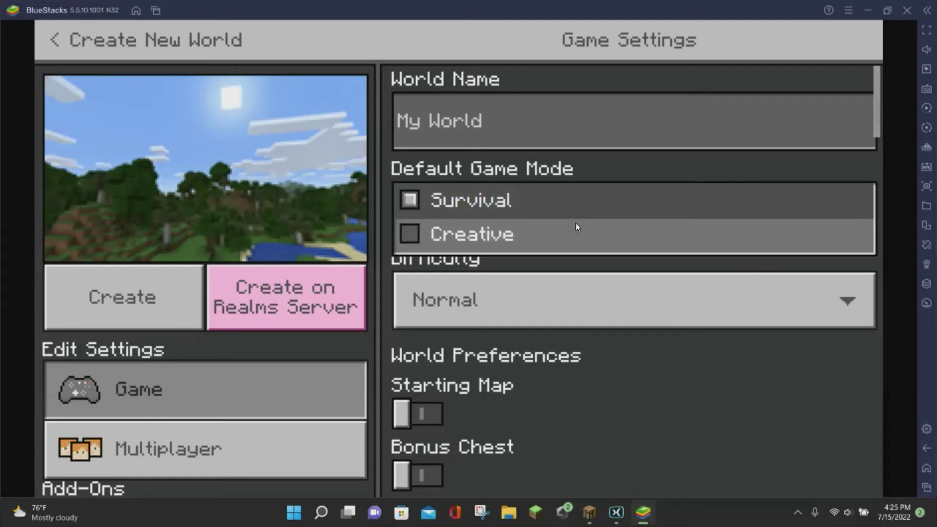
left_click(416, 238)
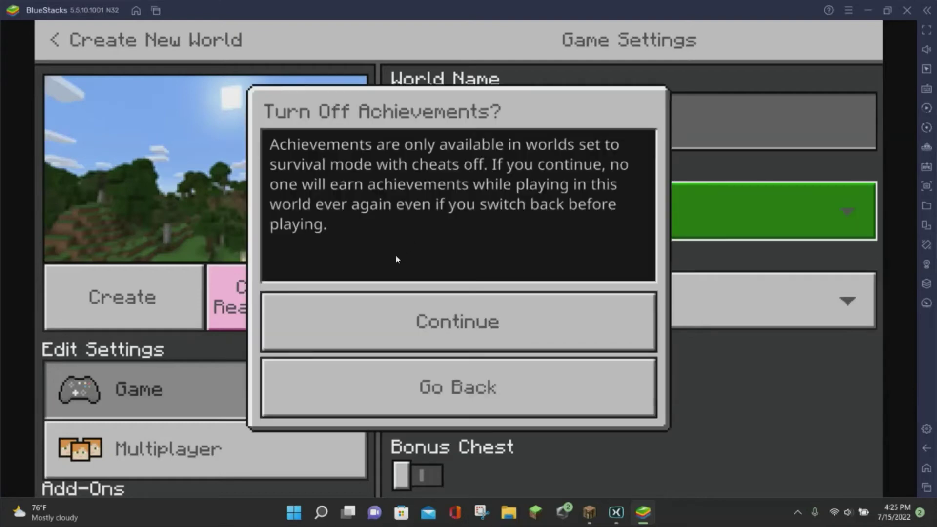
left_click(442, 316)
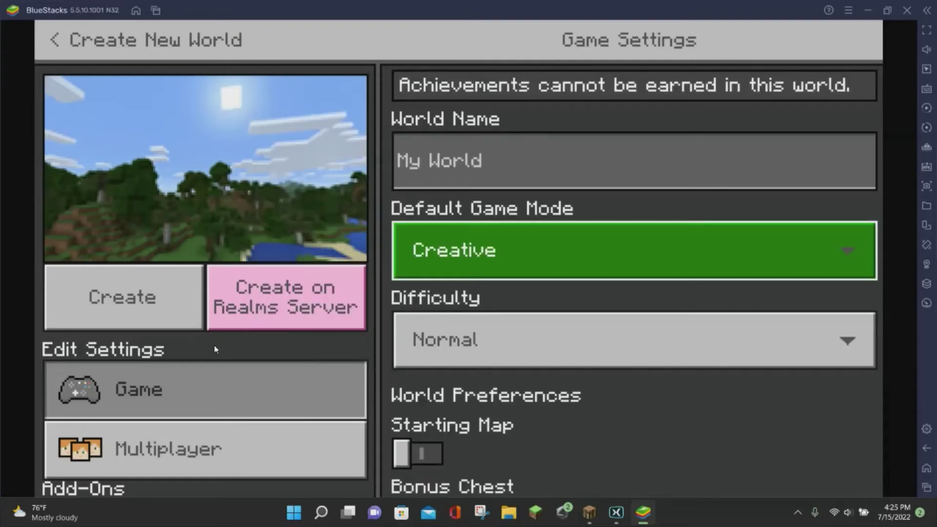
scroll(212, 347, "down", 3)
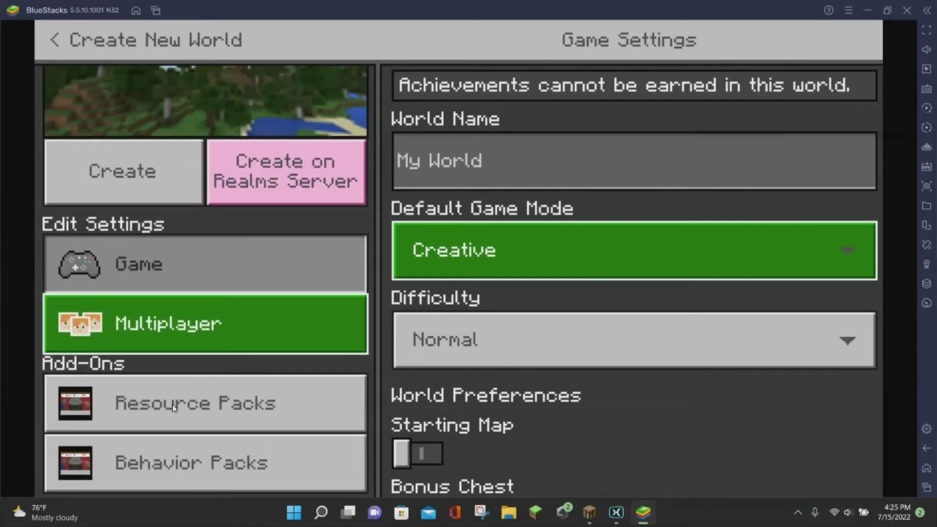
Activate the Chisel Bedrock Edition resource pack from My Packs for the world.
left_click(171, 405)
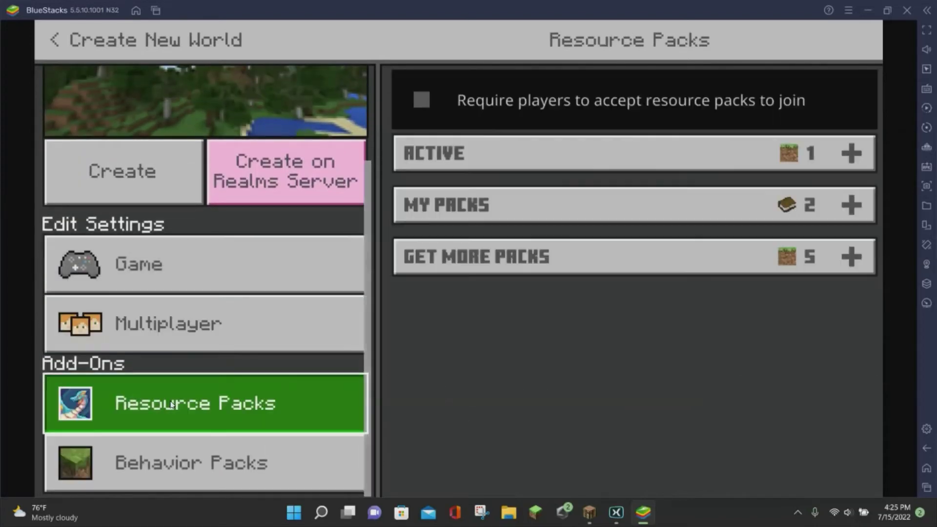
left_click(557, 215)
left_click(531, 294)
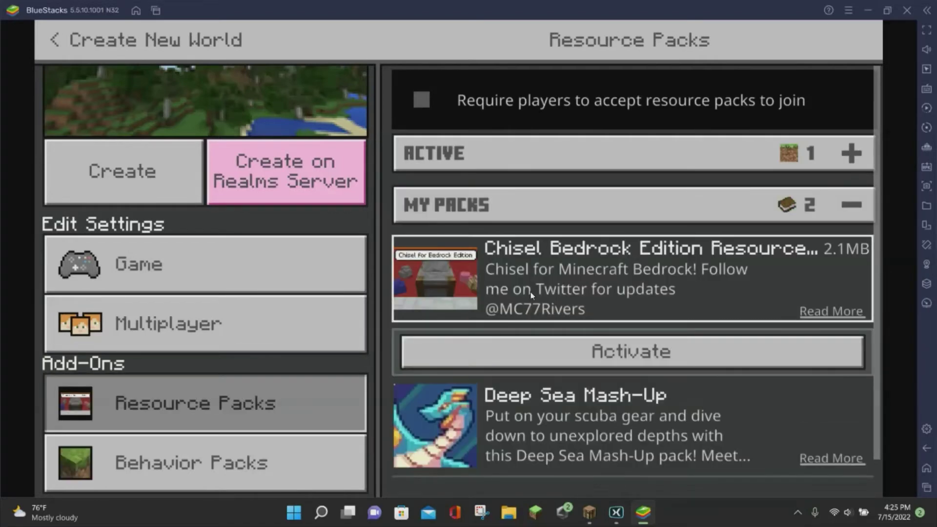
left_click(538, 362)
Activate the Chisel Bedrock Edition behavior pack and verify it in the Active list.
left_click(220, 463)
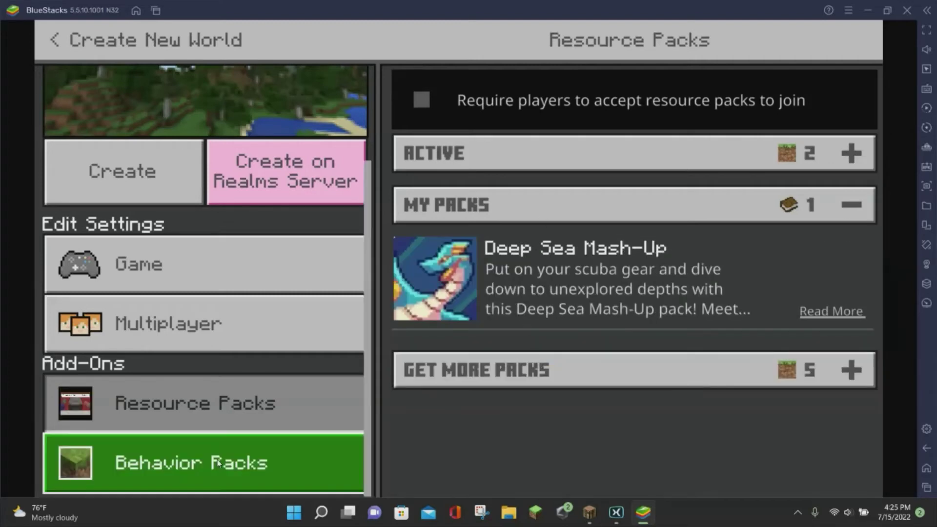
left_click(561, 157)
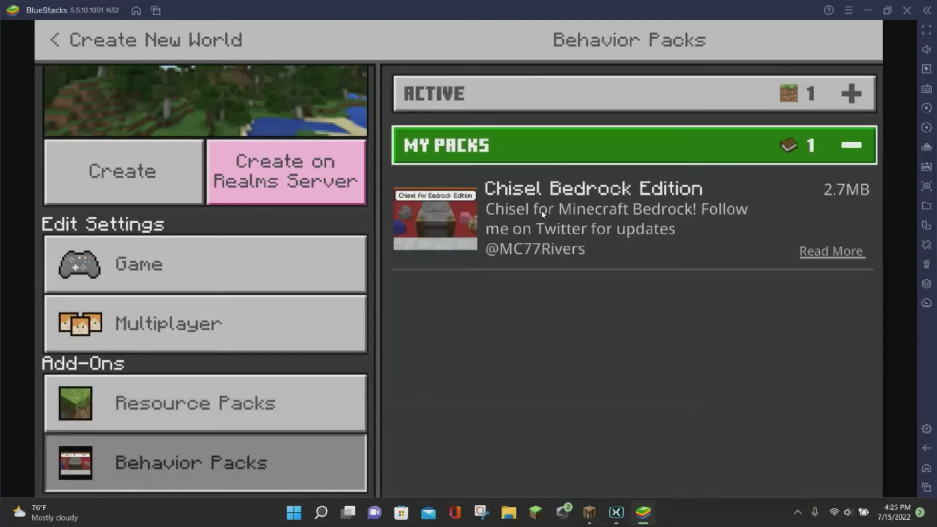
left_click(541, 210)
left_click(547, 287)
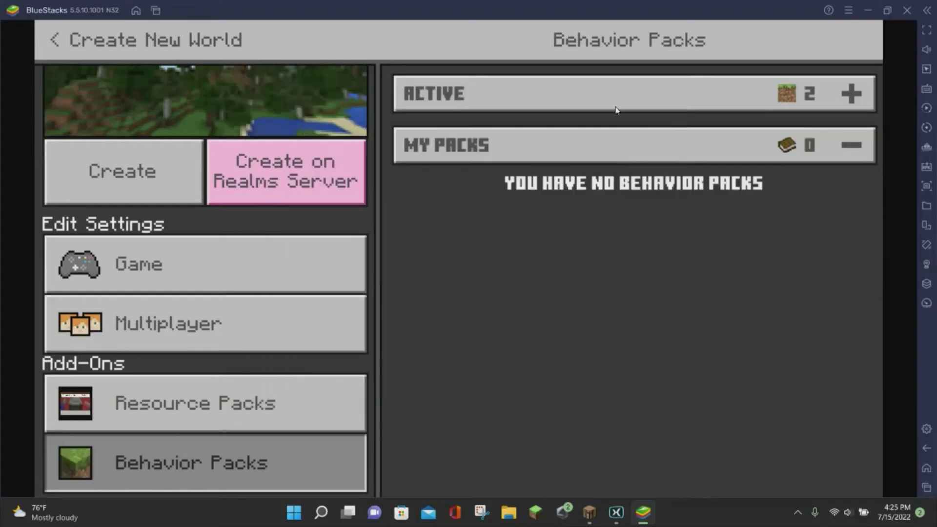
left_click(607, 98)
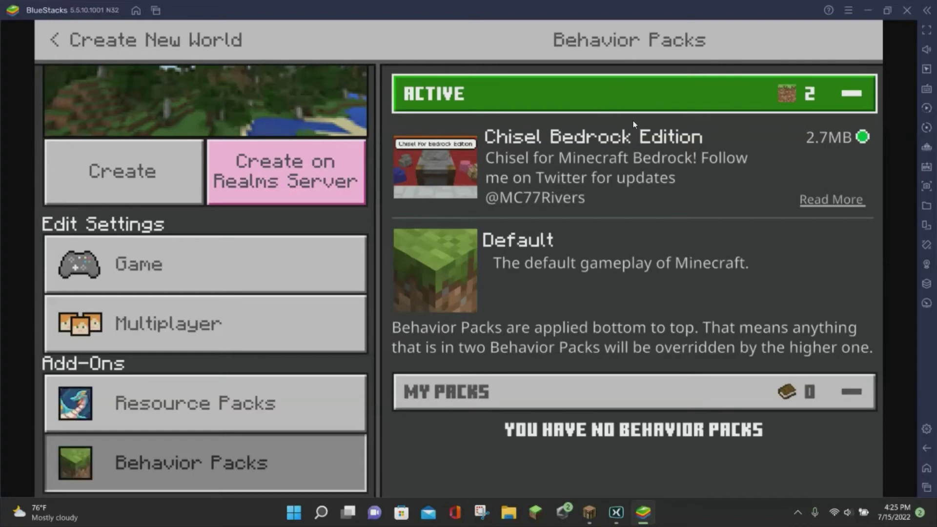
left_click(623, 98)
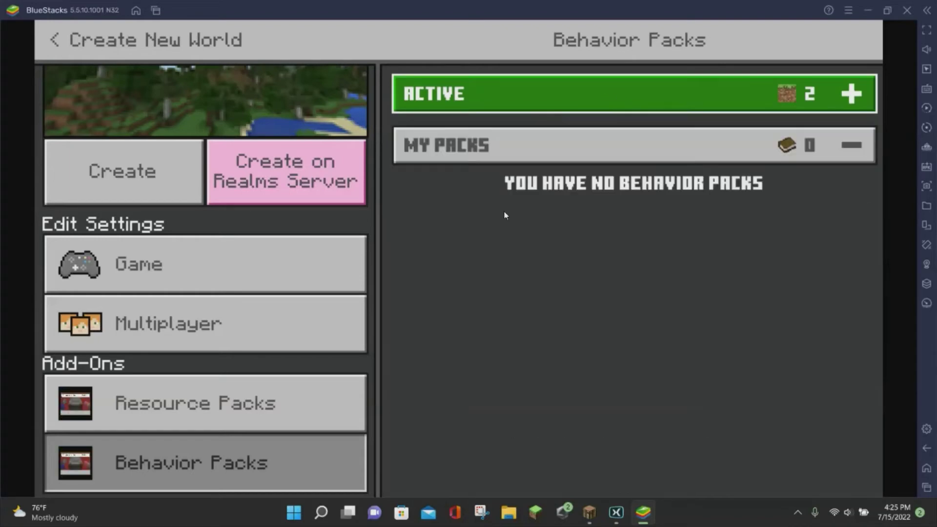
Confirm Chisel appears among the world's active resource packs.
left_click(300, 405)
left_click(584, 168)
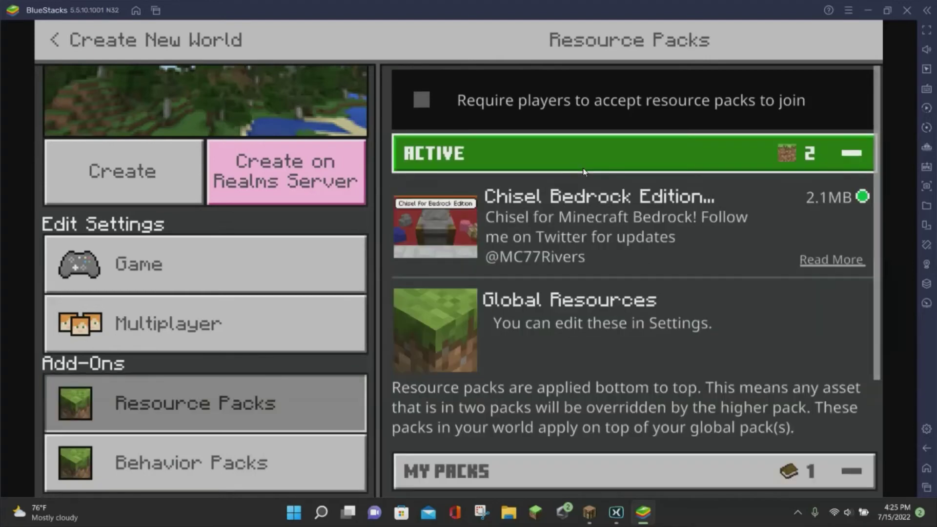
left_click(587, 161)
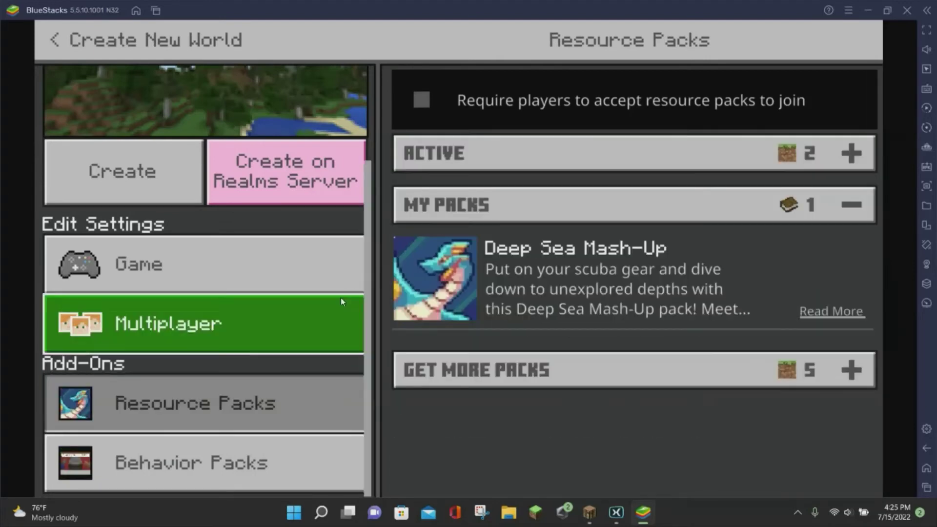
scroll(341, 298, "up", 3)
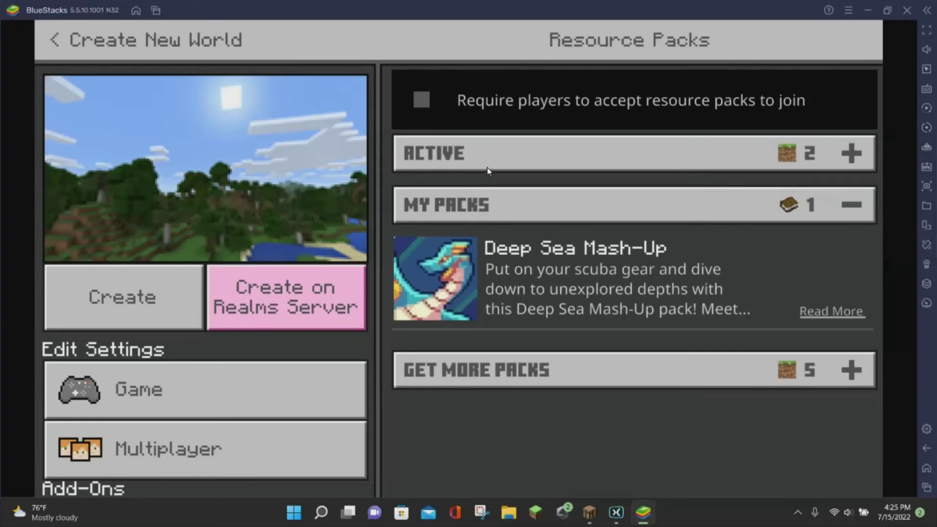
Create the world, walk over to collect the coal block, then hold the stonecutter.
left_click(149, 307)
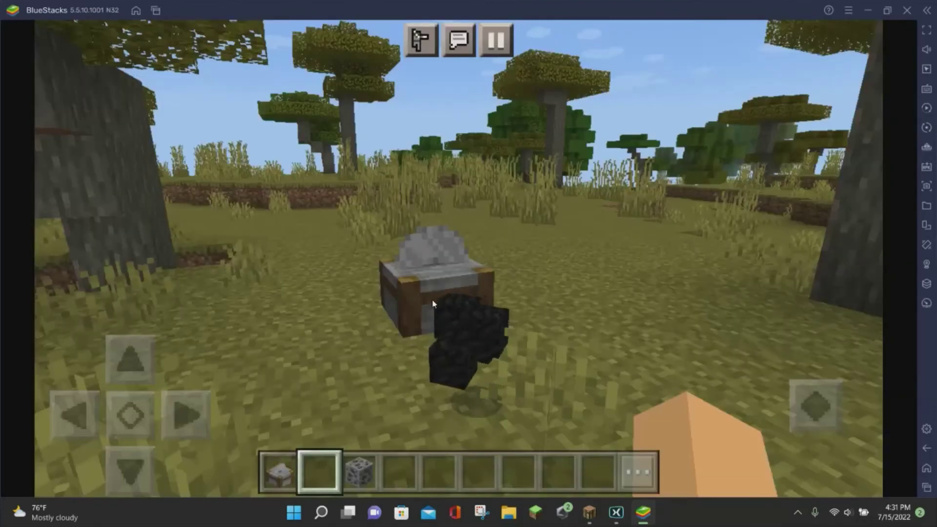
key("w")
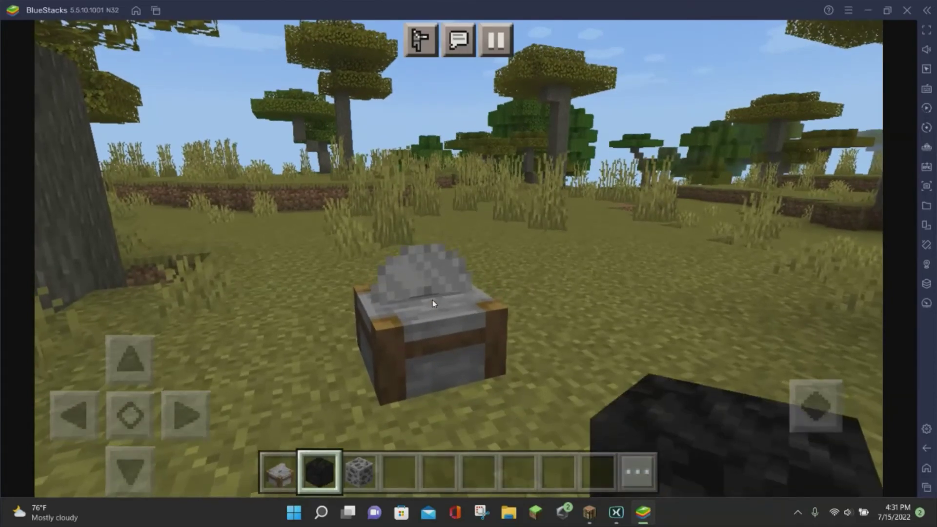
key("s")
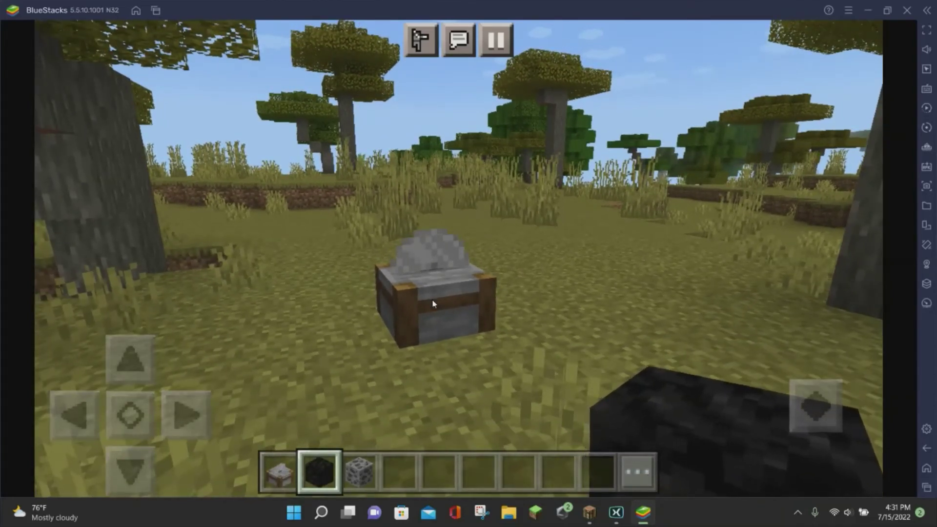
key("1")
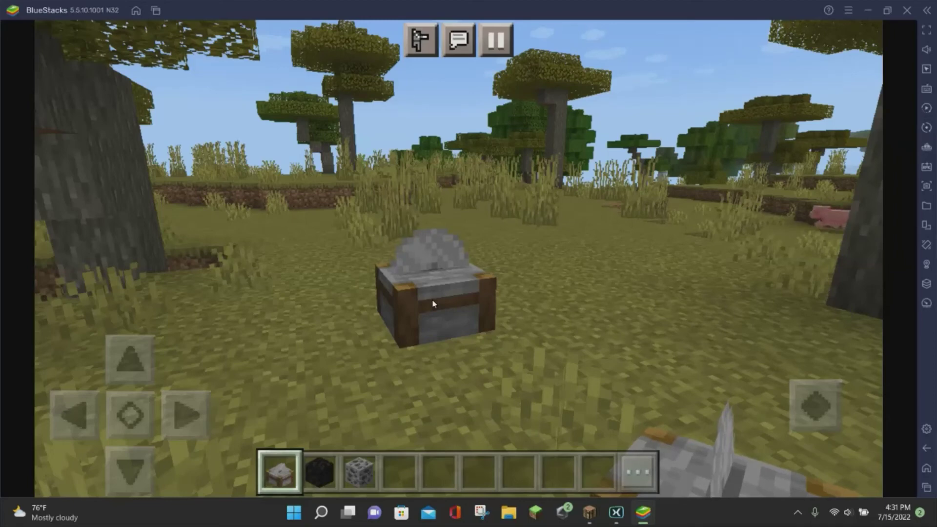
Load the Block of Coal stack into the stonecutter and cut one Road Charcoal block.
key("2")
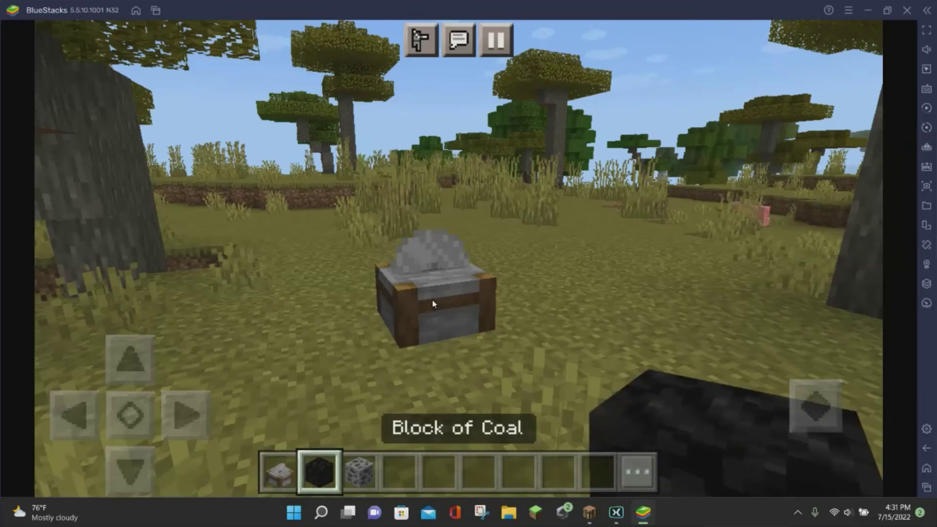
key("w")
left_click(428, 310)
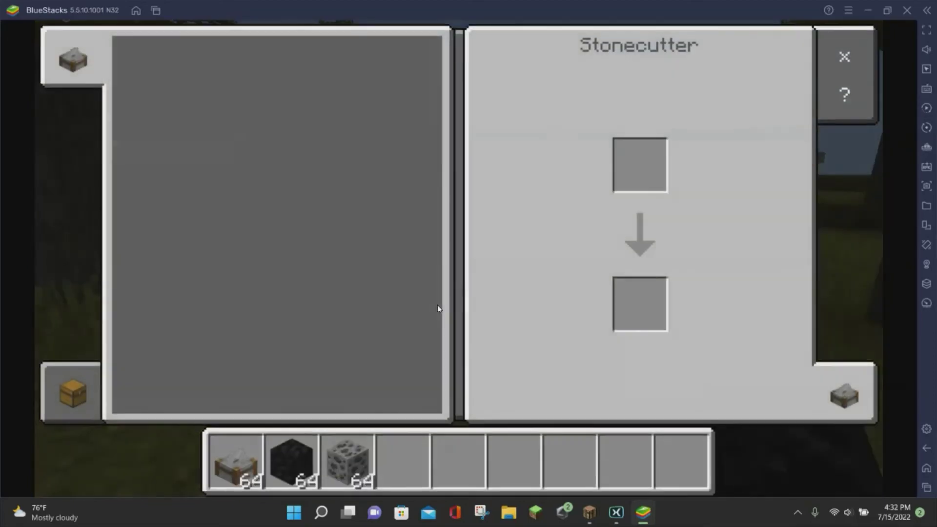
left_click(292, 469)
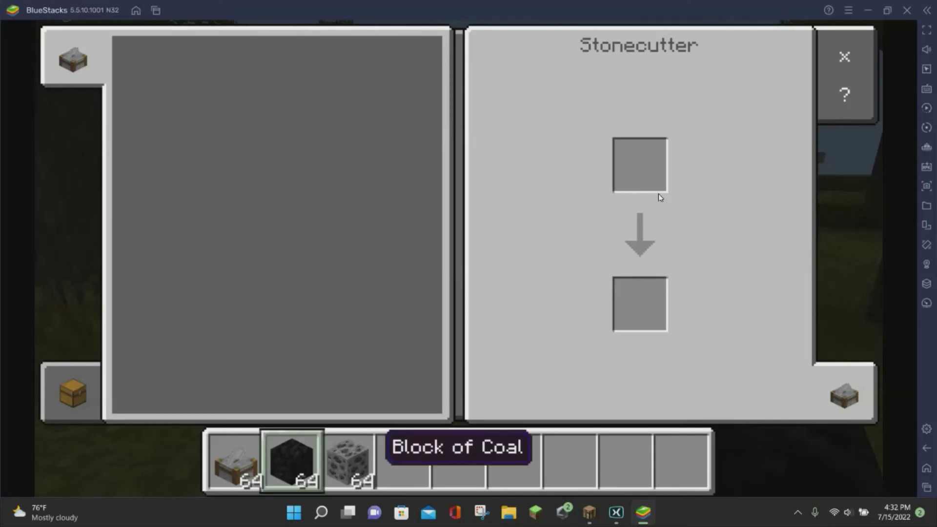
left_click(648, 186)
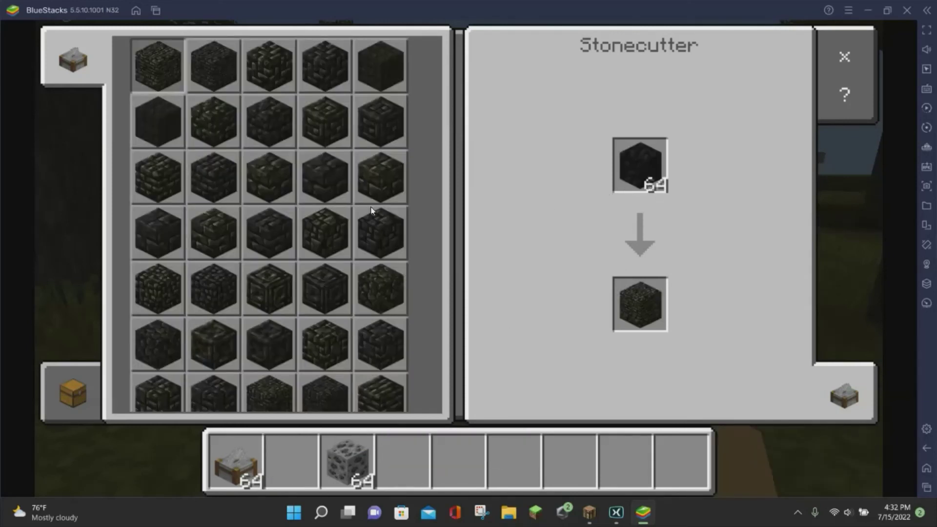
scroll(239, 200, "down", 10)
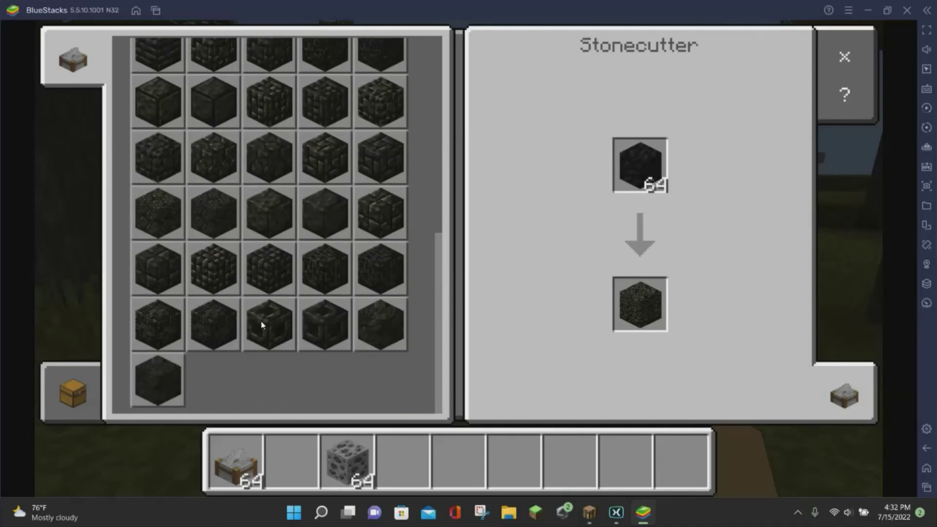
left_click(317, 159)
left_click(652, 312)
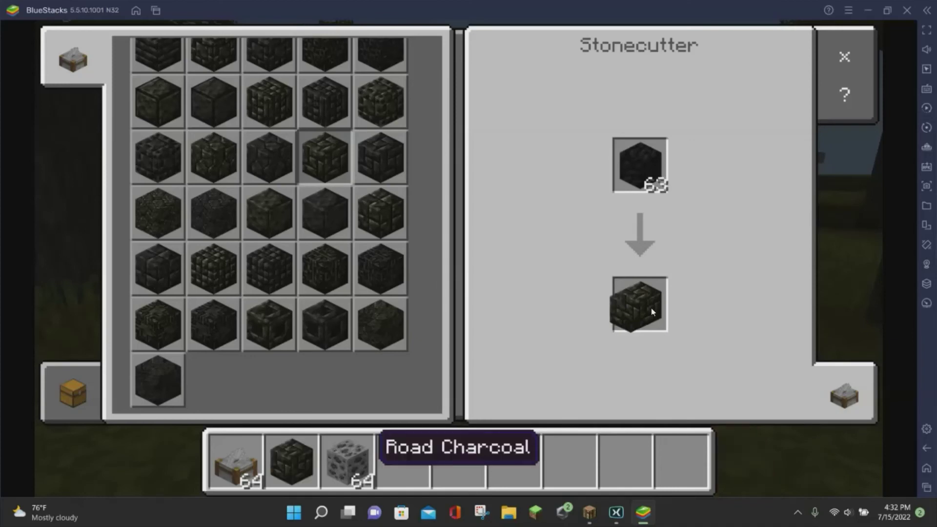